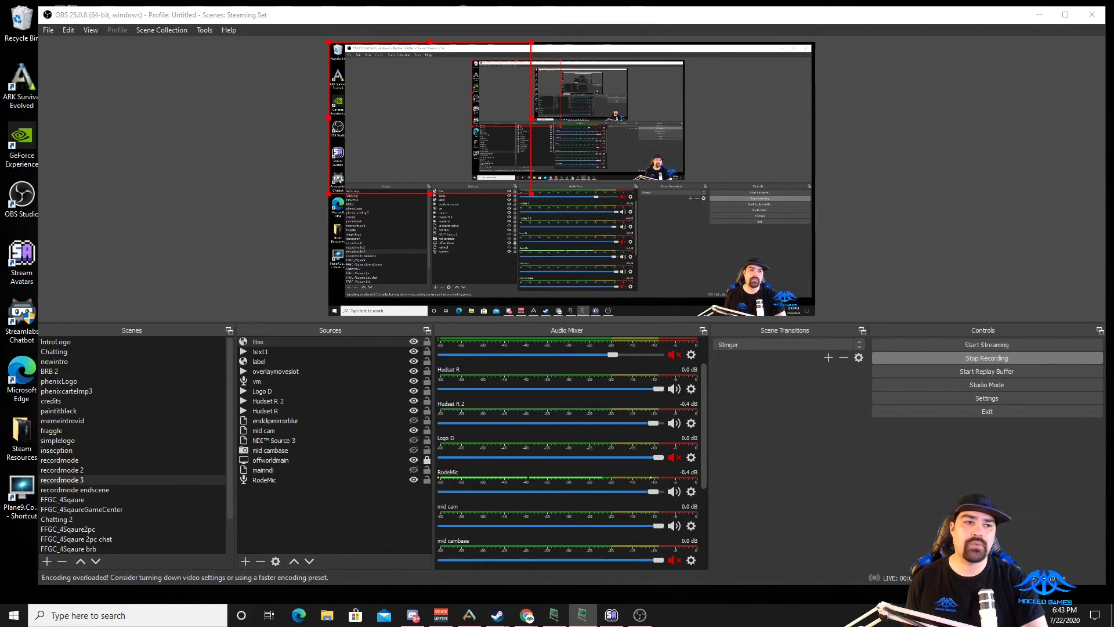
# Follow the widget creator's Twitch channel in Chrome, then move the browser aside to uncover OBS.
pyautogui.click(527, 615)
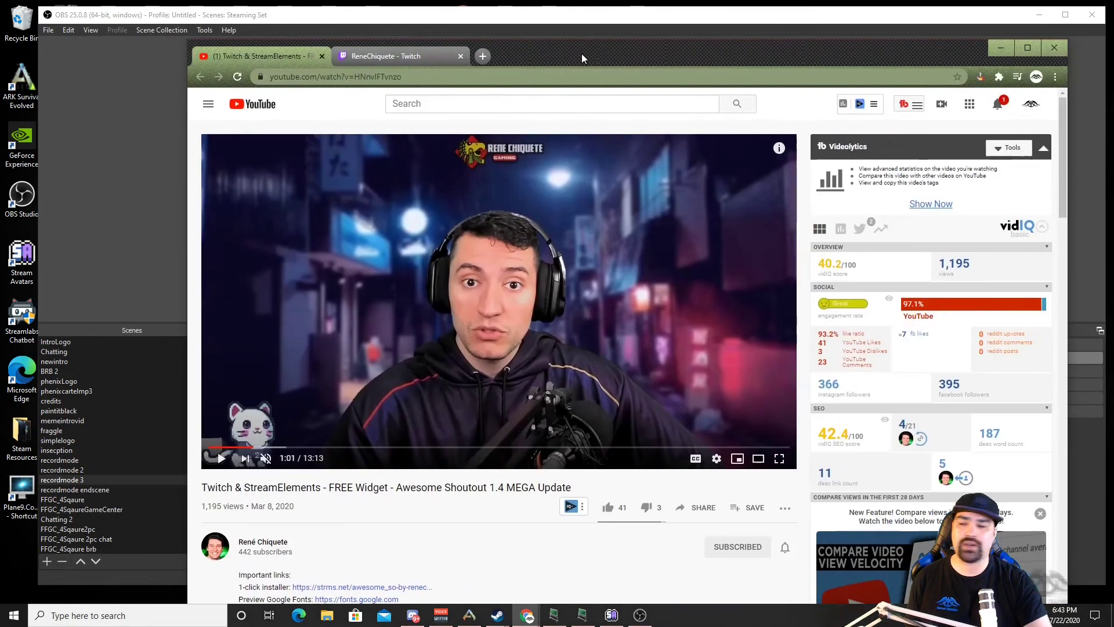
pyautogui.moveTo(581, 58); pyautogui.dragTo(464, 29)
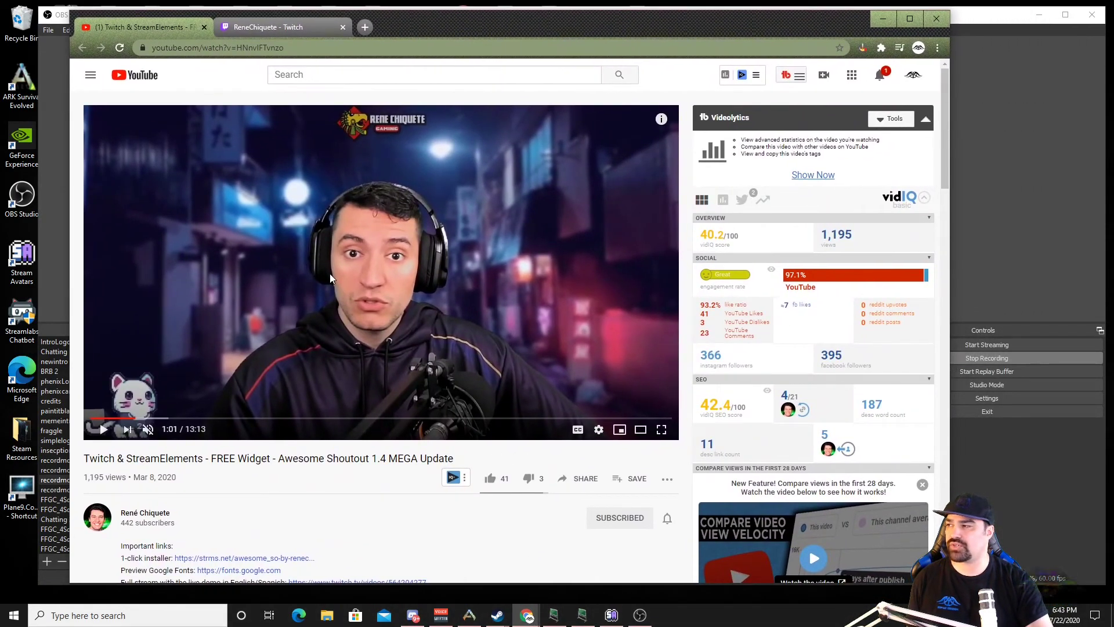
pyautogui.click(264, 27)
pyautogui.click(671, 526)
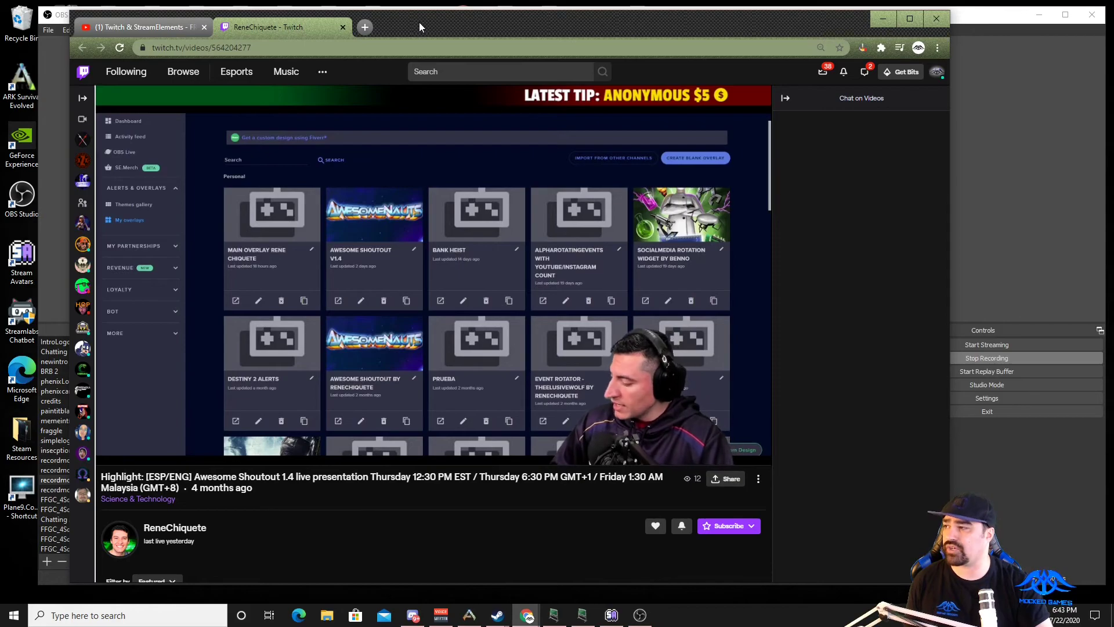
pyautogui.moveTo(419, 22); pyautogui.dragTo(1113, 174)
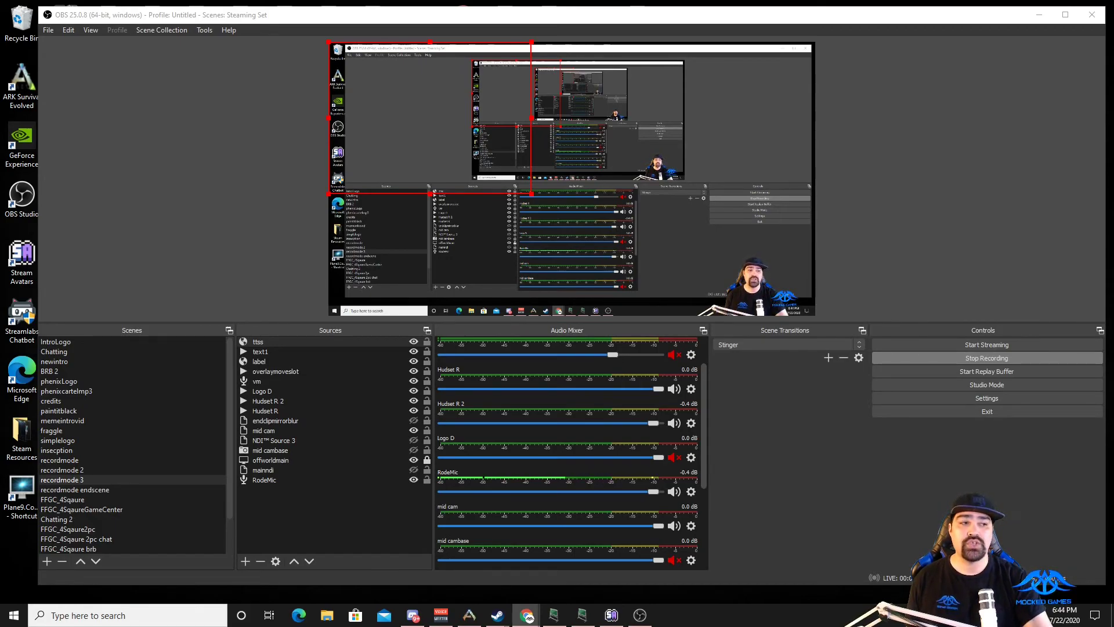
# Bring StreamElements over OBS and reload My overlays to list the new Awesome Shoutout overlay.
pyautogui.moveTo(1113, 105); pyautogui.dragTo(254, 24)
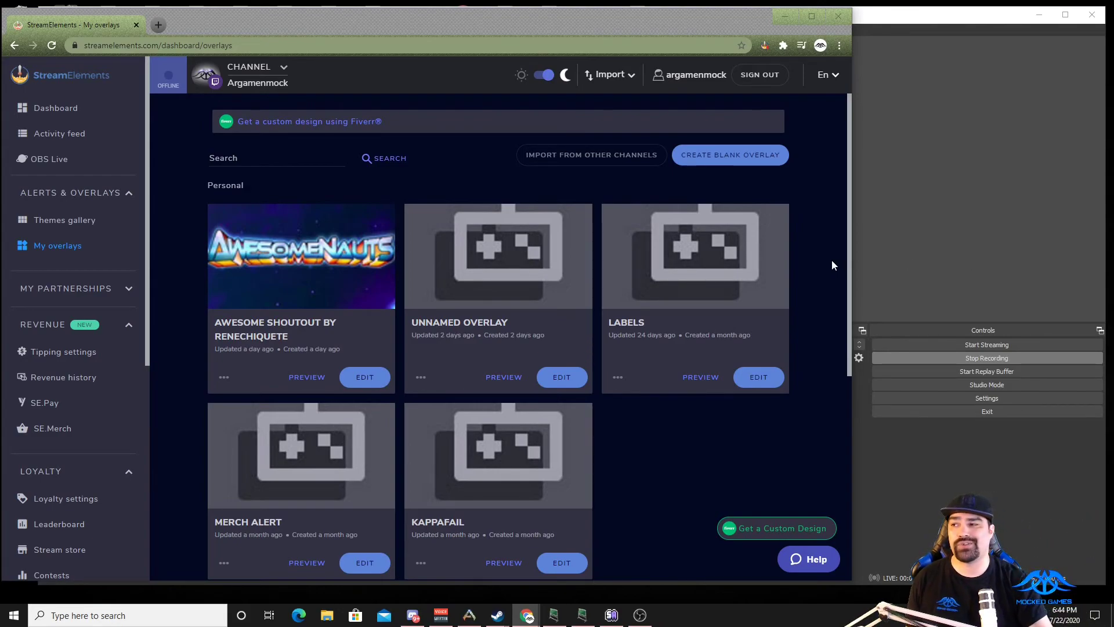
pyautogui.click(51, 45)
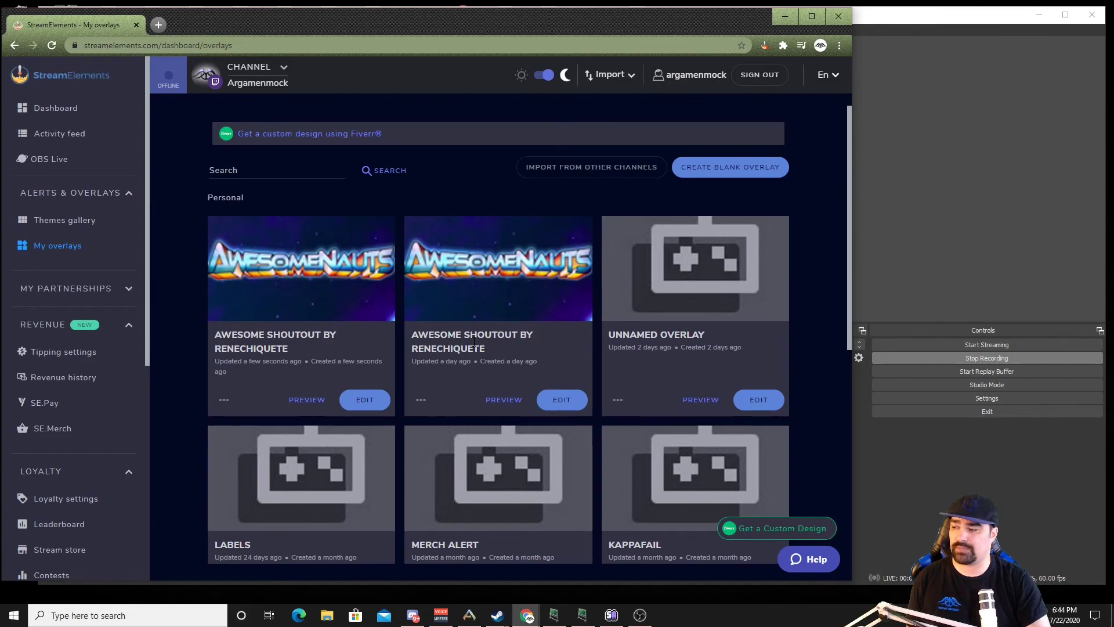
pyautogui.scroll(-1, 473, 343)
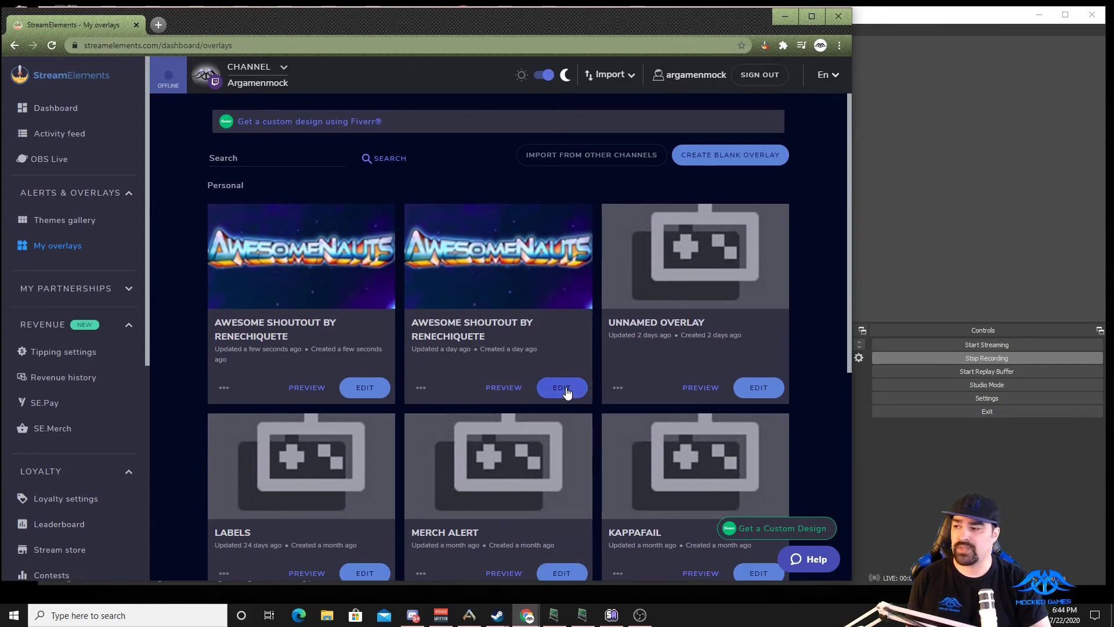
# Maximize the browser and open the Awesome Shoutout overlay in the StreamElements editor.
pyautogui.click(812, 16)
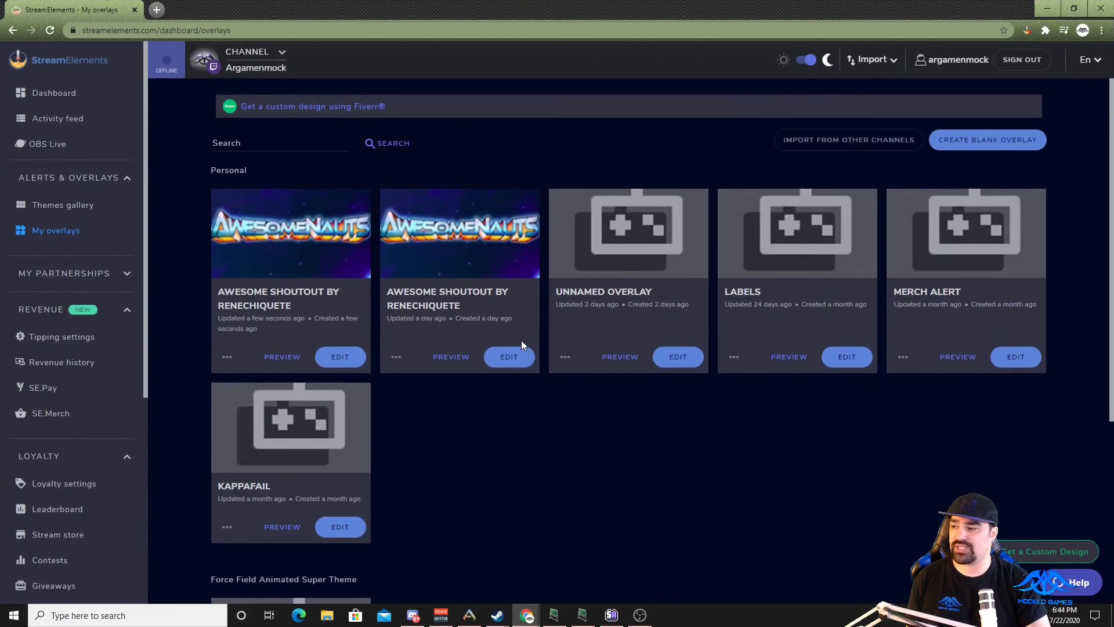
pyautogui.click(509, 357)
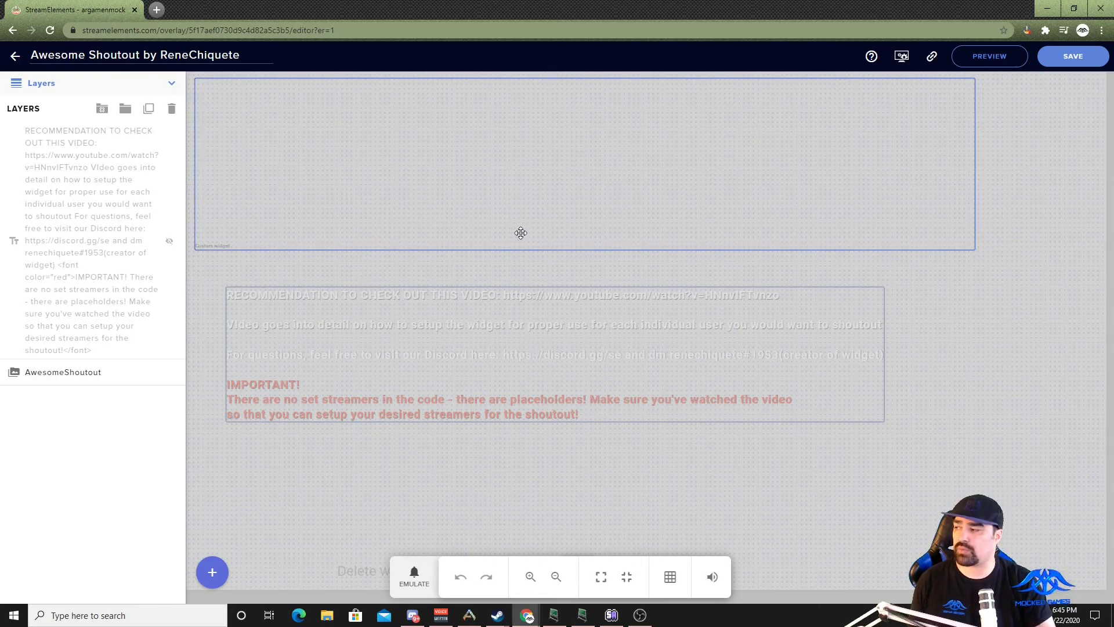
# Check the AwesomeShoutout widget's General Config: 6800 ms notification duration and !so shoutout command.
pyautogui.click(420, 158)
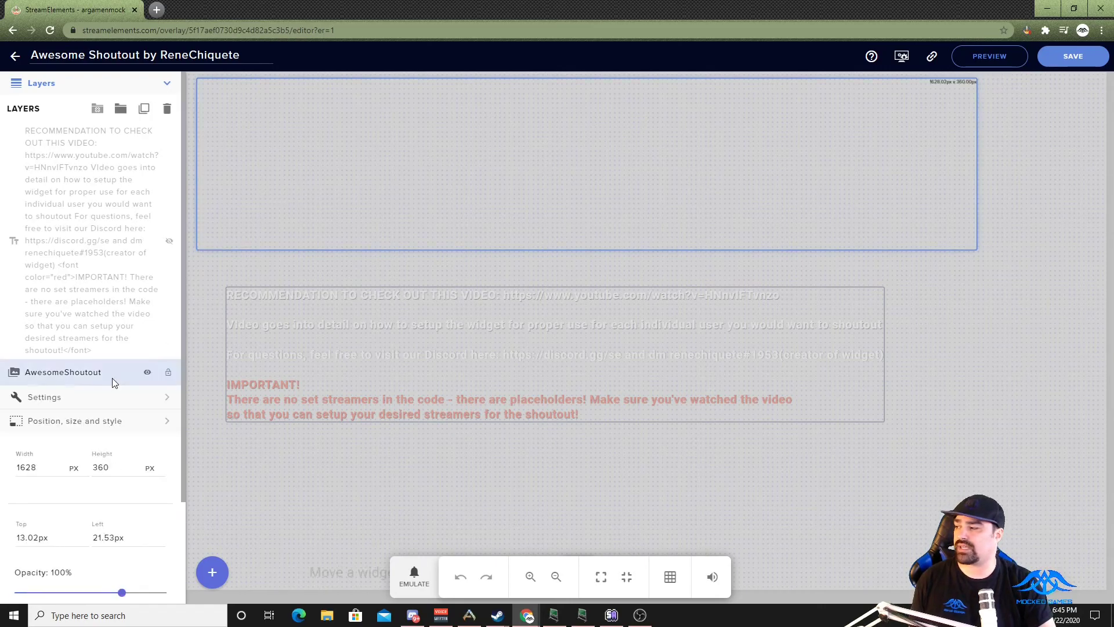
pyautogui.click(46, 404)
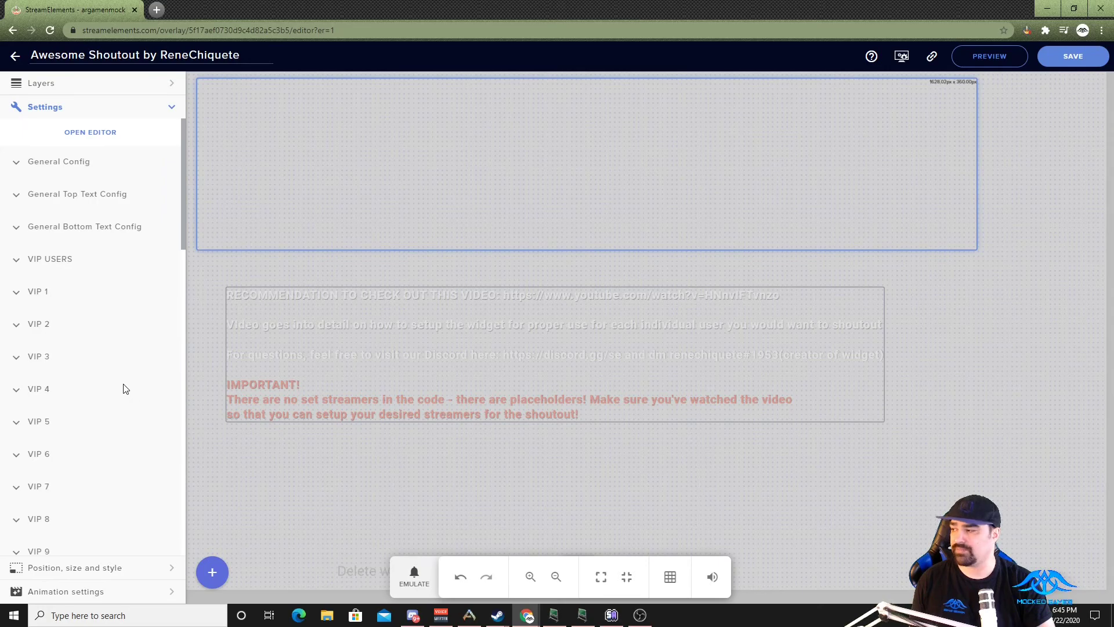
pyautogui.click(26, 165)
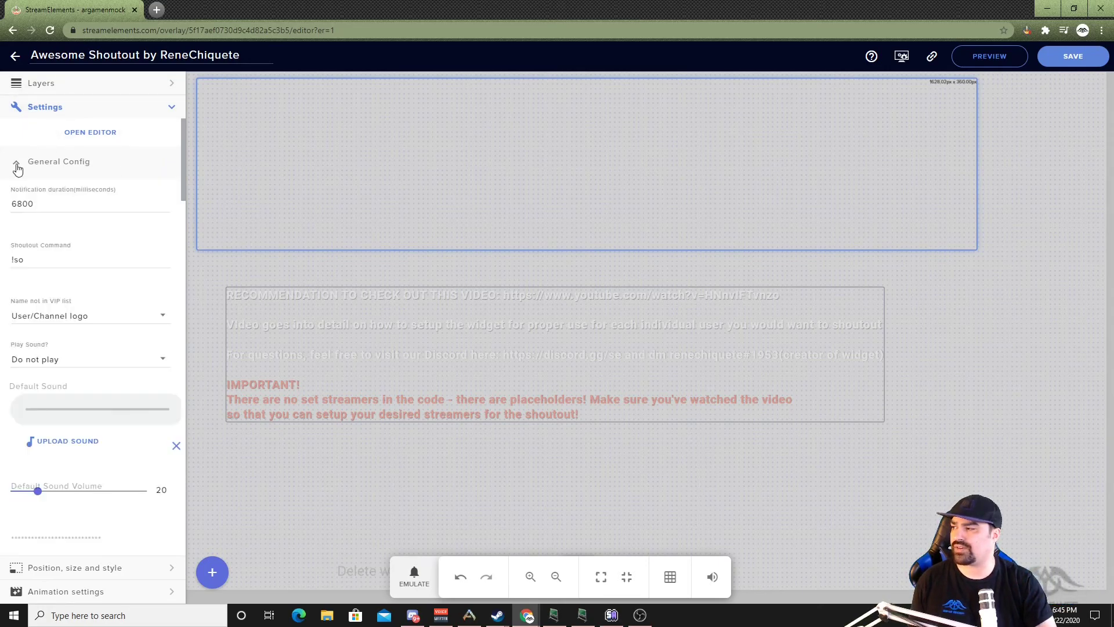
pyautogui.click(61, 204)
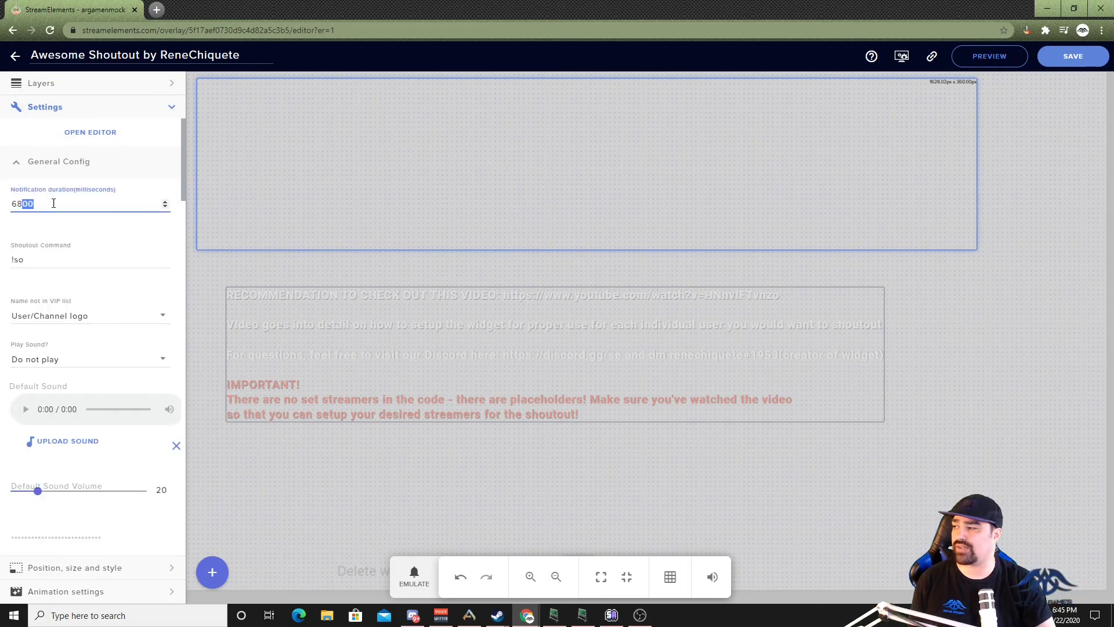
pyautogui.moveTo(53, 203); pyautogui.dragTo(1, 209)
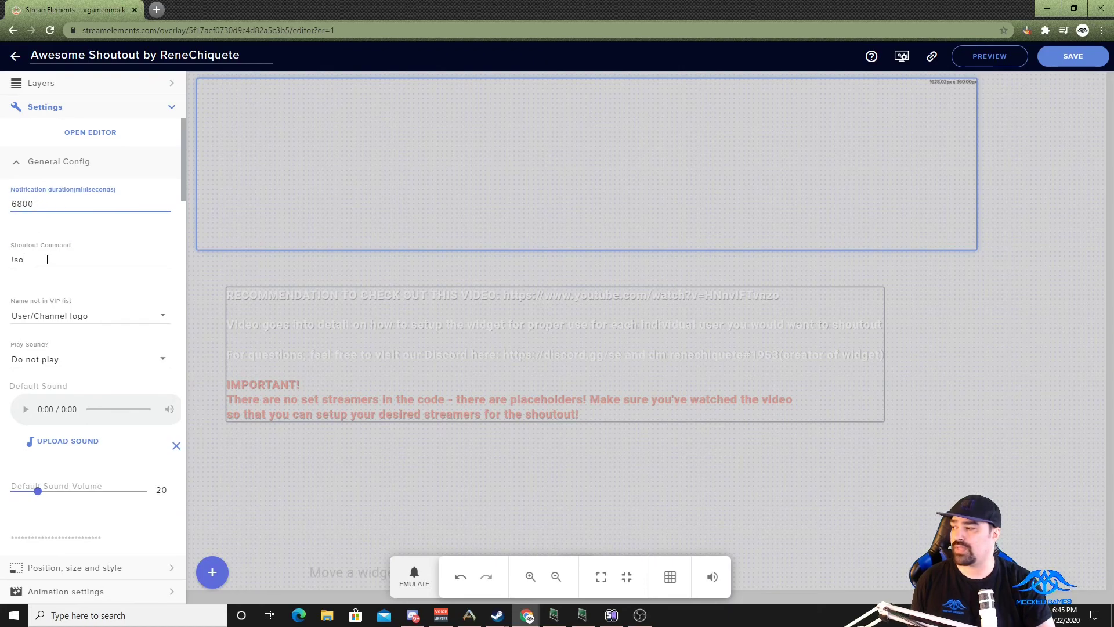
pyautogui.doubleClick(19, 261)
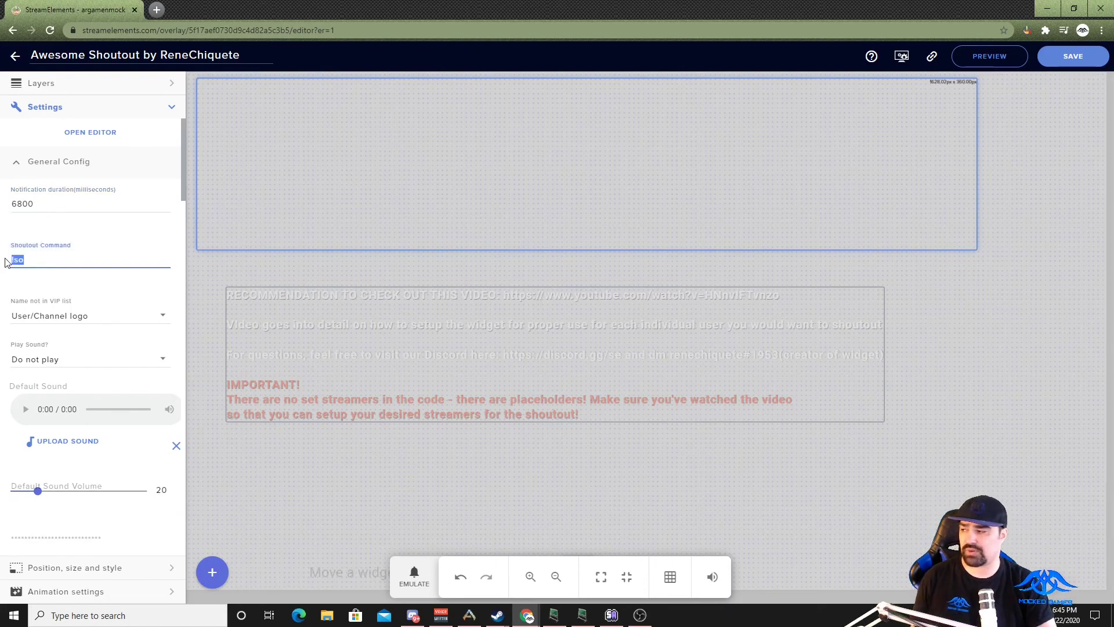
pyautogui.click(43, 257)
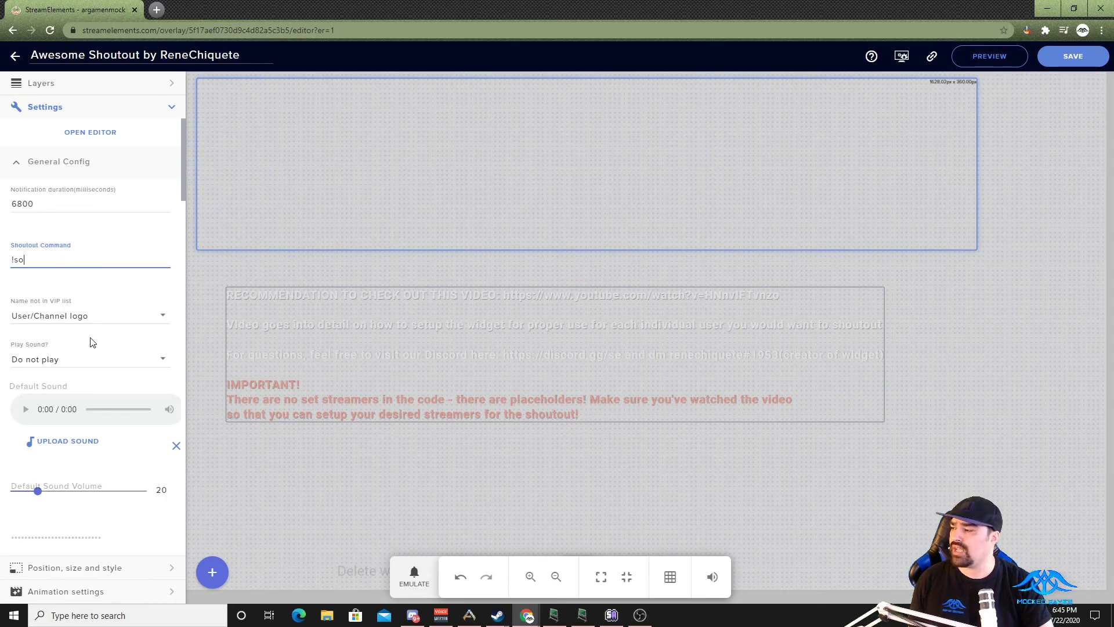
# Keep the widget's Play Sound option set to Do not play.
pyautogui.click(145, 361)
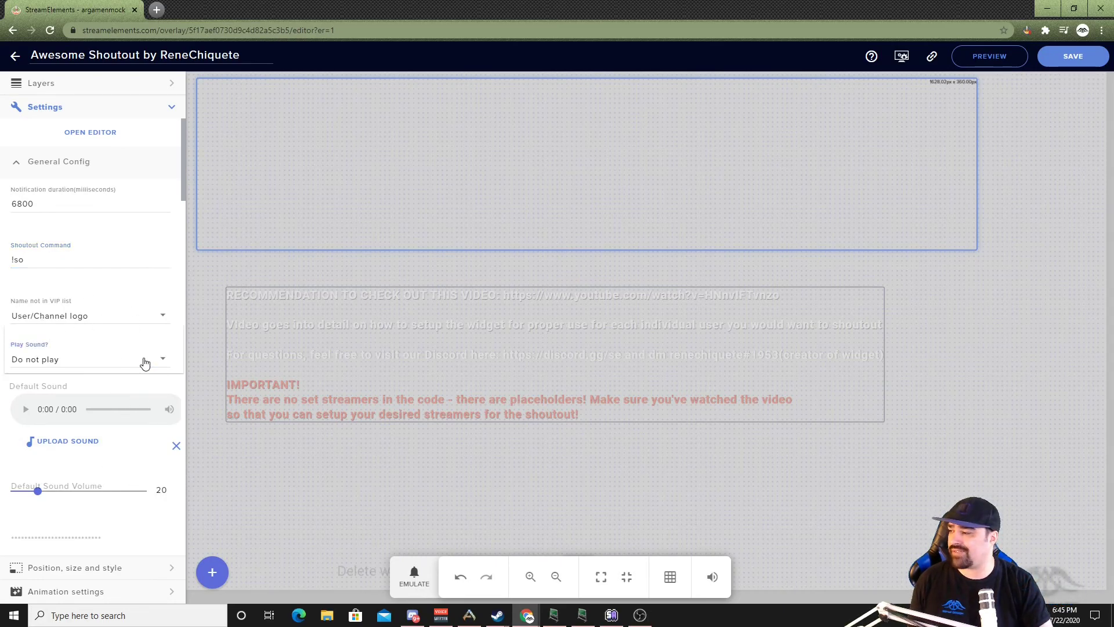
pyautogui.click(144, 361)
pyautogui.scroll(-3, 181, 170)
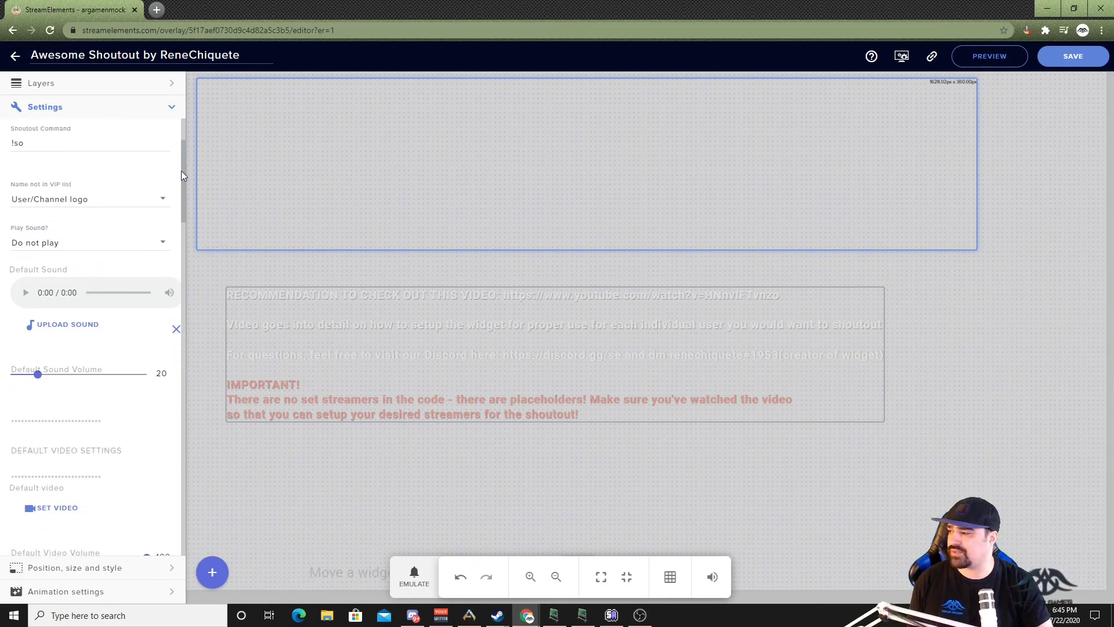
pyautogui.scroll(2, 179, 142)
pyautogui.scroll(-1, 179, 179)
pyautogui.moveTo(180, 179); pyautogui.dragTo(178, 296)
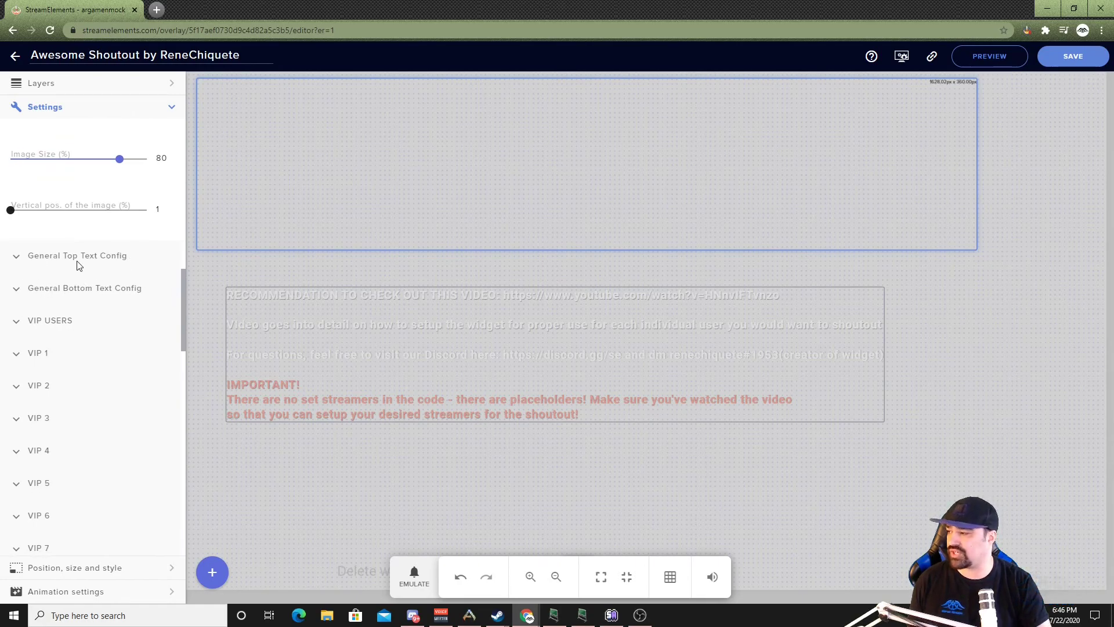
# Review the top text 'The Best' and the bottom text 'HomeGlitch' settings, then return to OBS Studio.
pyautogui.click(17, 259)
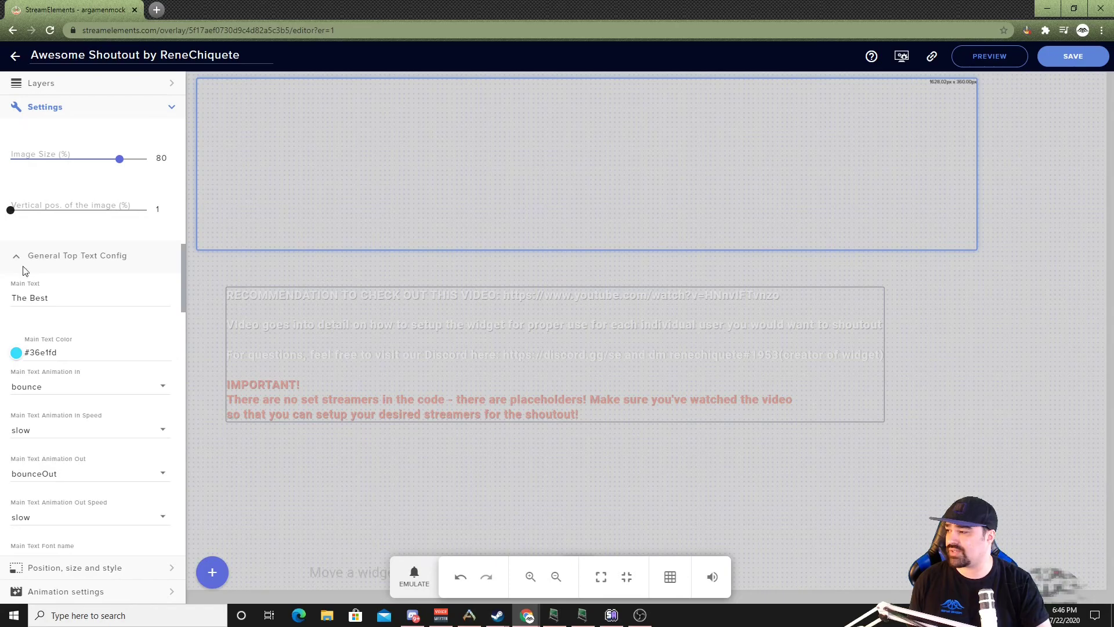
pyautogui.tripleClick(62, 297)
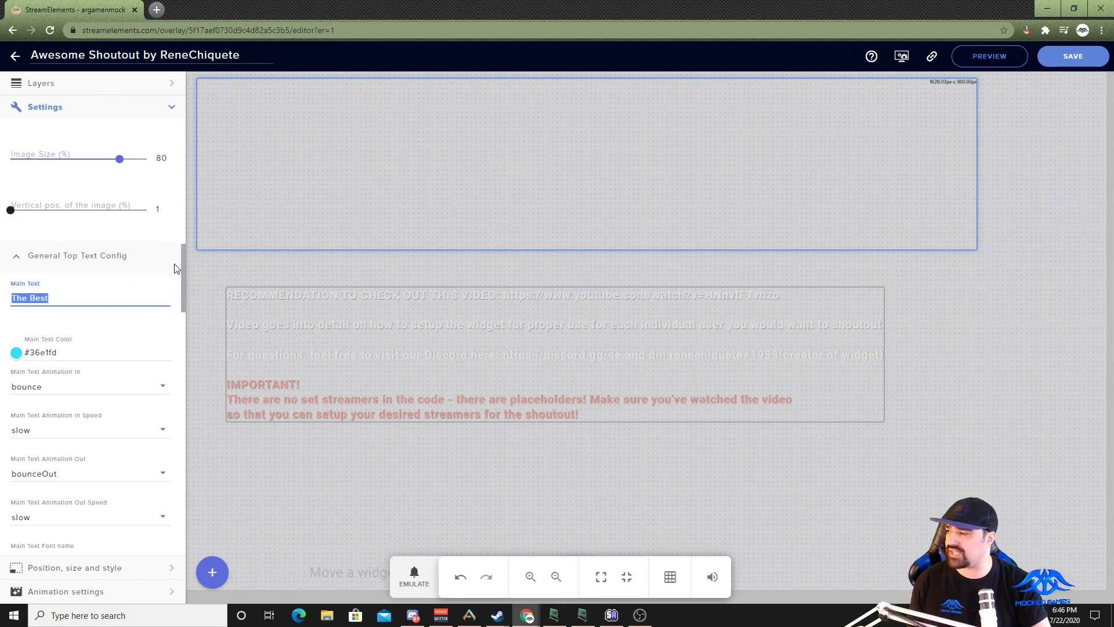
pyautogui.scroll(3, 183, 252)
pyautogui.moveTo(180, 238); pyautogui.dragTo(176, 352)
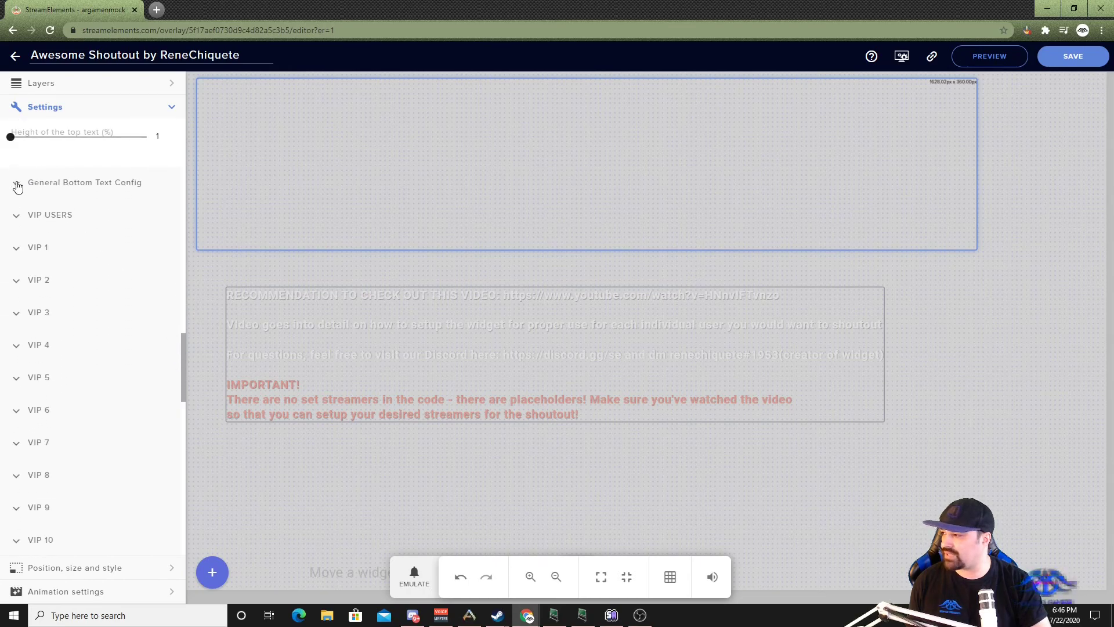
pyautogui.click(17, 185)
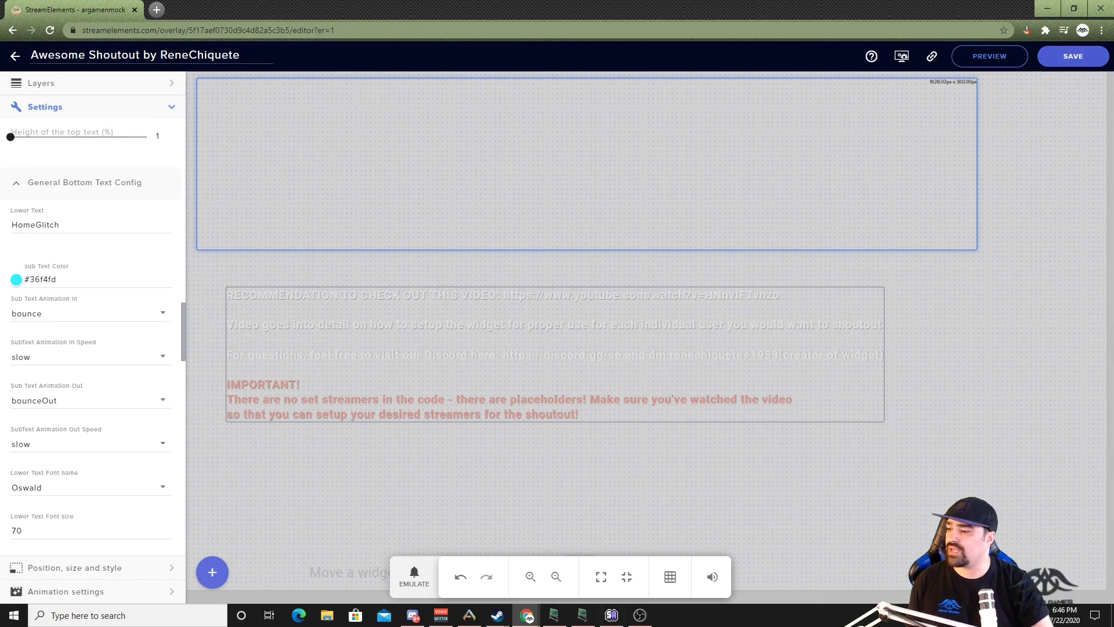
pyautogui.click(640, 614)
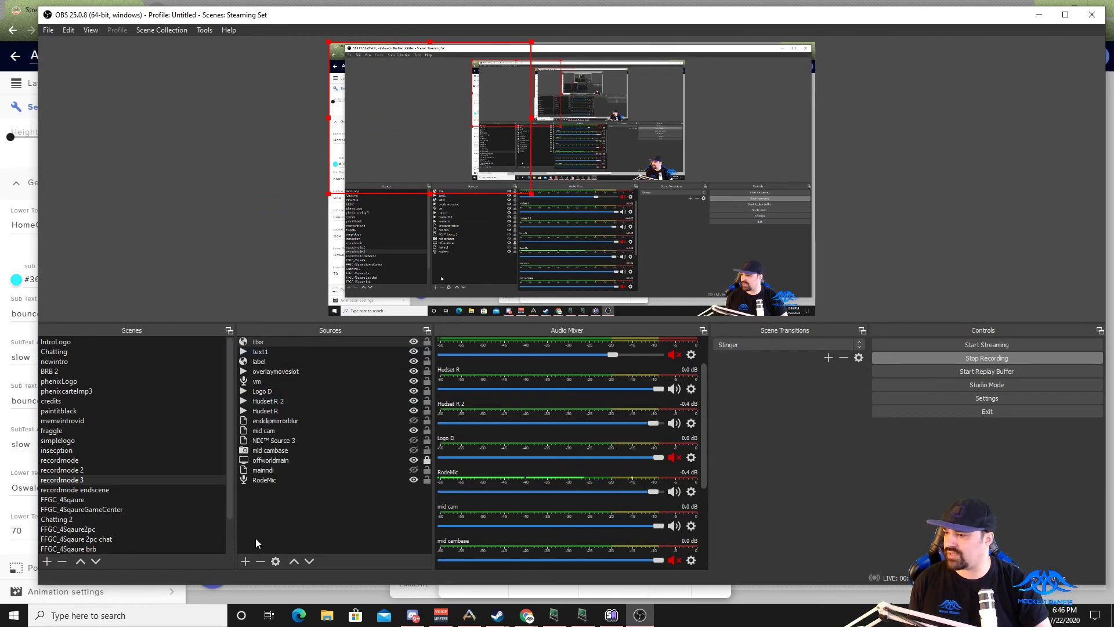
# Add an OBS browser source named 'sesoo' and paste the StreamElements overlay URL into it.
pyautogui.click(248, 560)
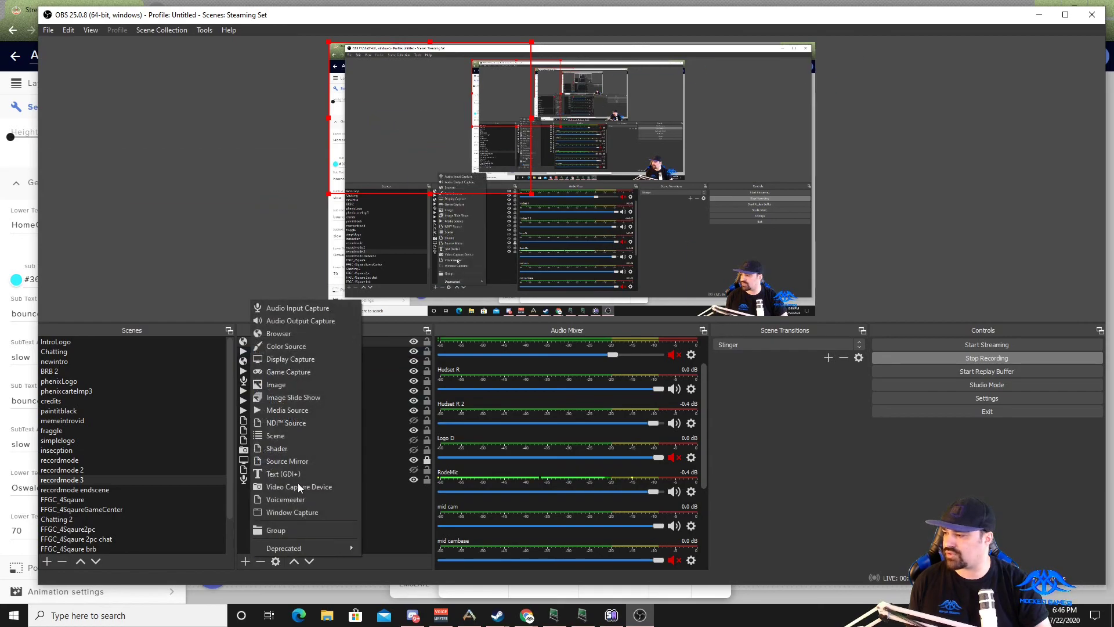
pyautogui.click(302, 337)
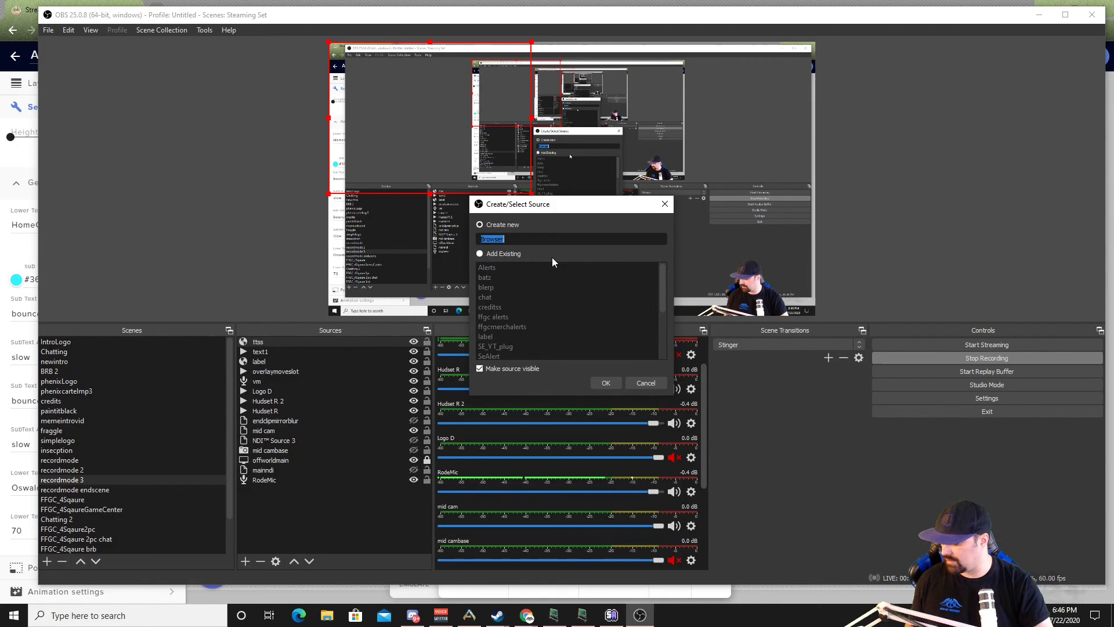
pyautogui.write('sesoo')
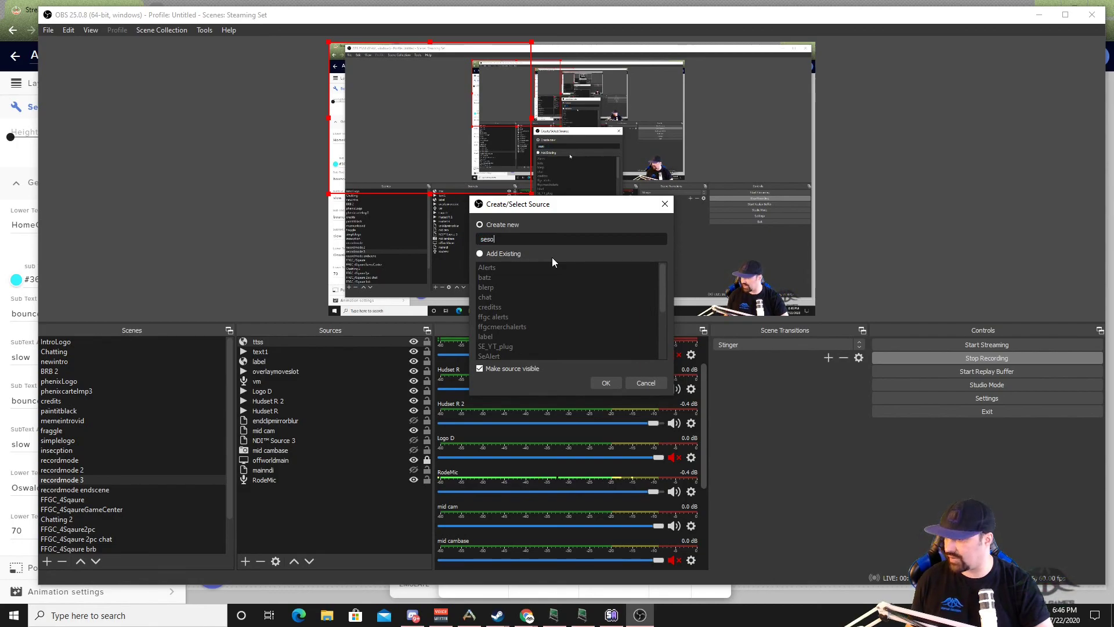
pyautogui.click(606, 383)
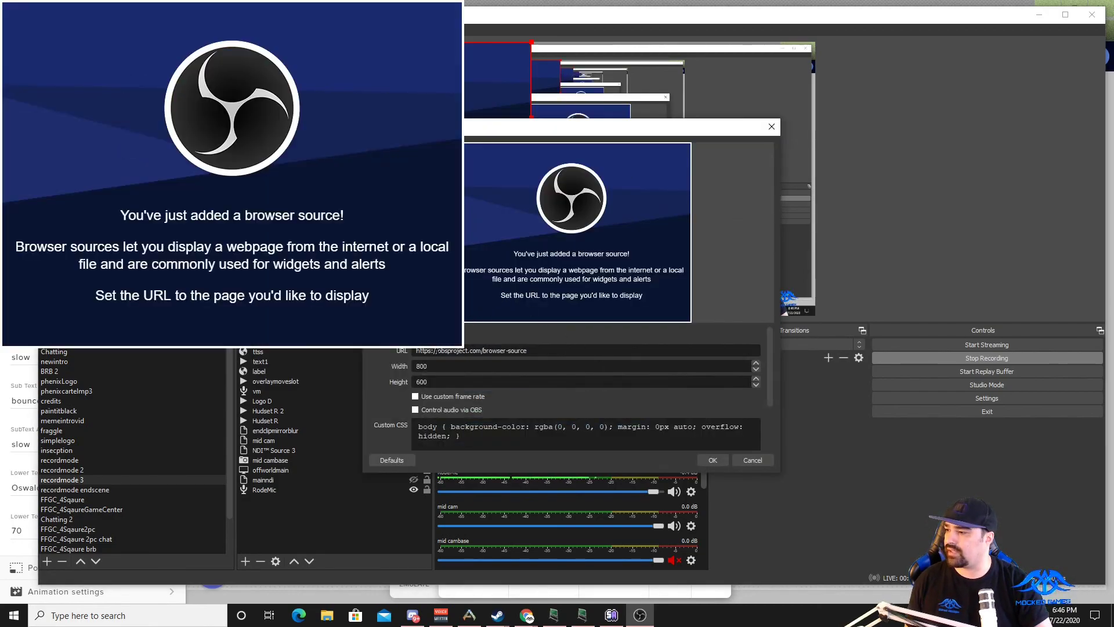
pyautogui.tripleClick(554, 352)
pyautogui.rightClick(462, 353)
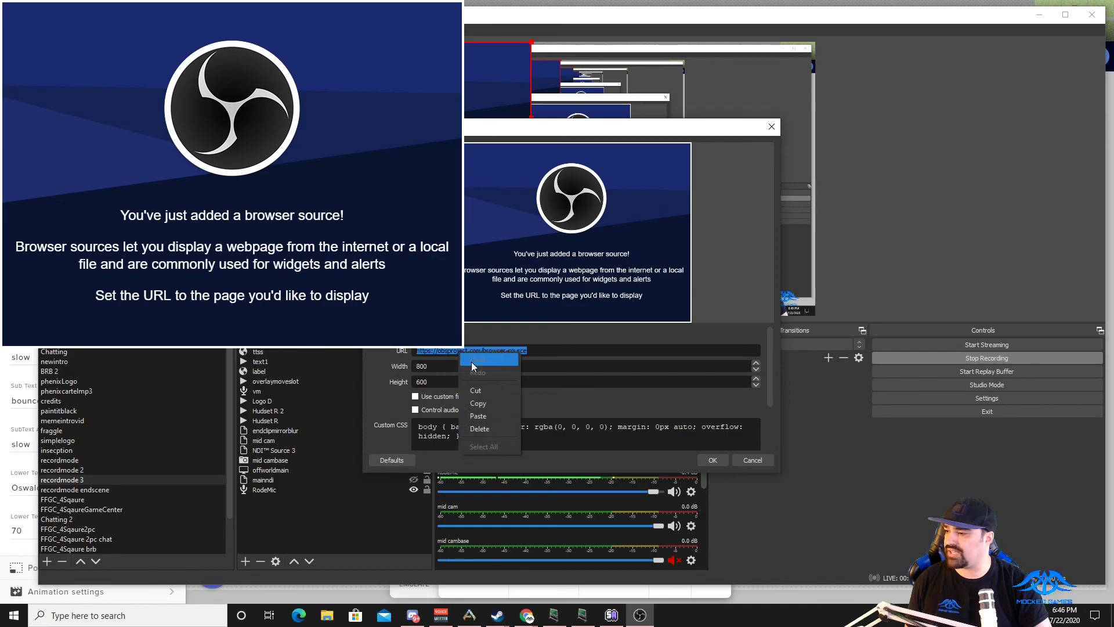
pyautogui.click(501, 418)
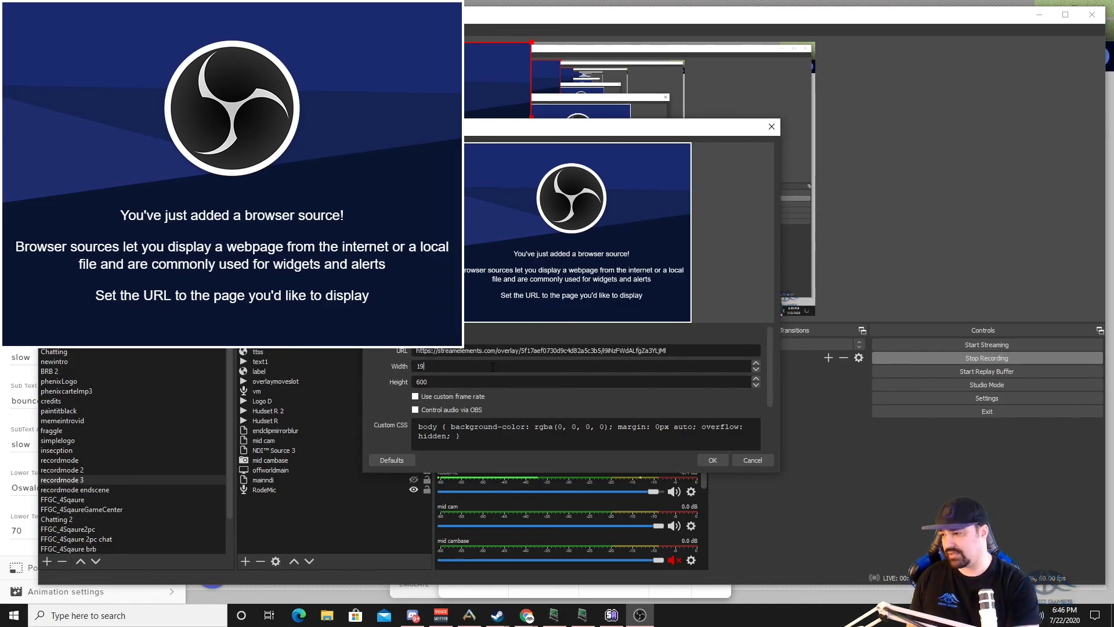
# Set the browser source width to 1920, confirm, and move the overlay lower in the scene.
pyautogui.click(492, 367)
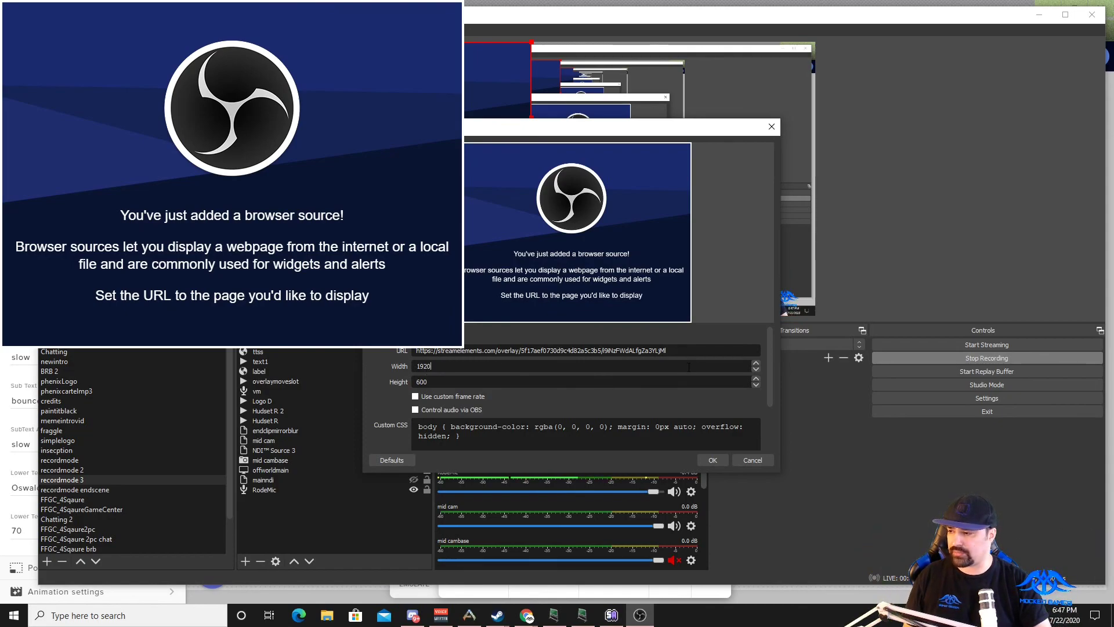
pyautogui.moveTo(767, 383); pyautogui.dragTo(771, 396)
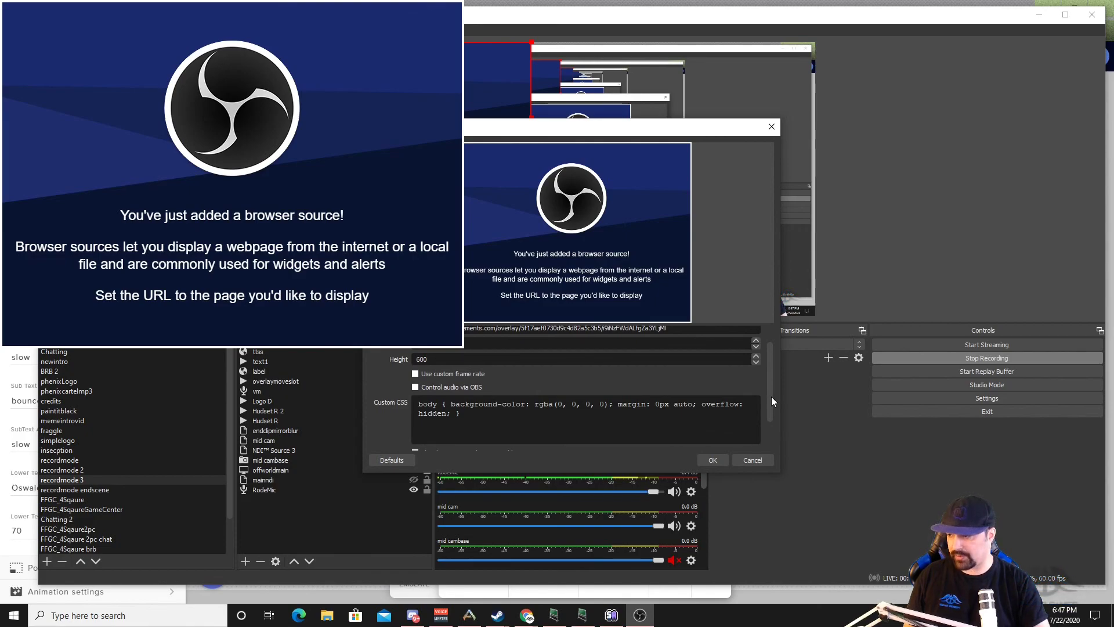
pyautogui.moveTo(772, 395); pyautogui.dragTo(773, 434)
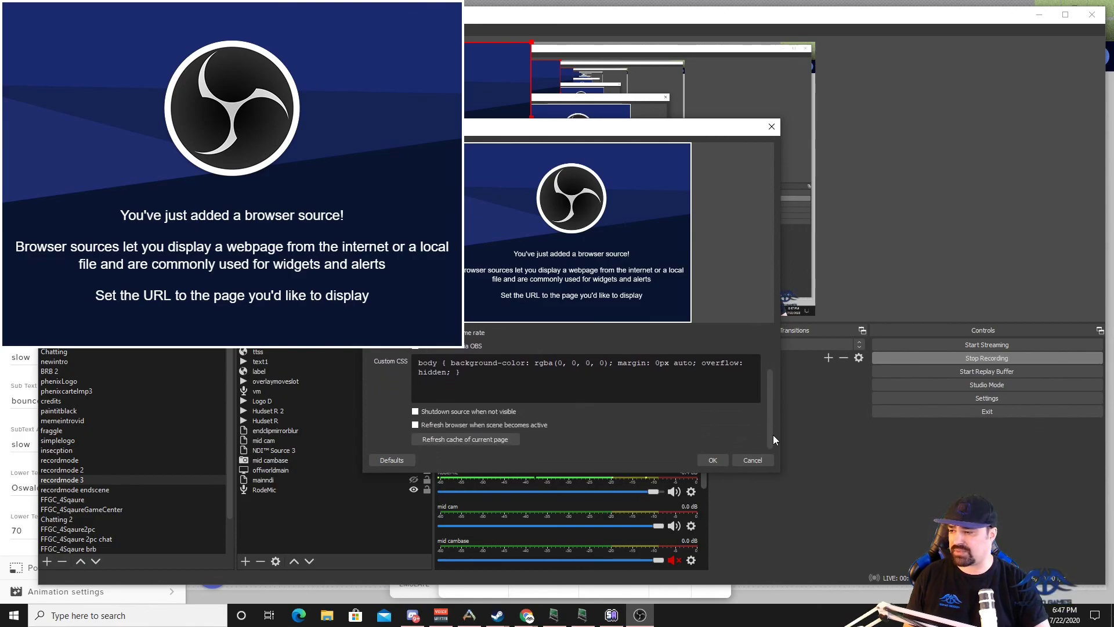
pyautogui.click(719, 461)
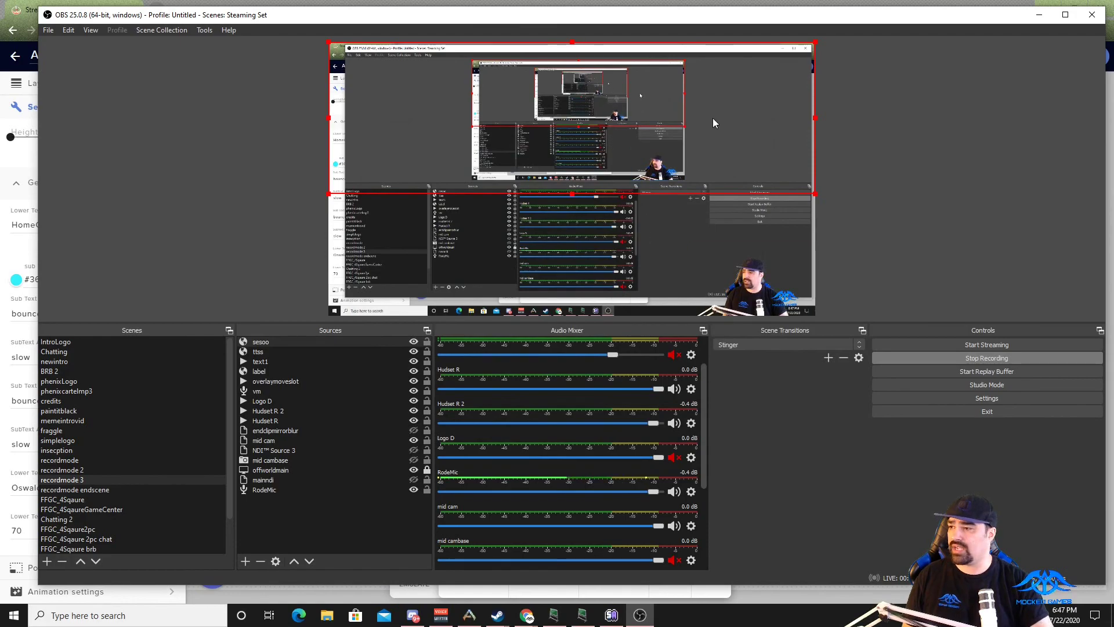
pyautogui.moveTo(713, 118); pyautogui.dragTo(713, 180)
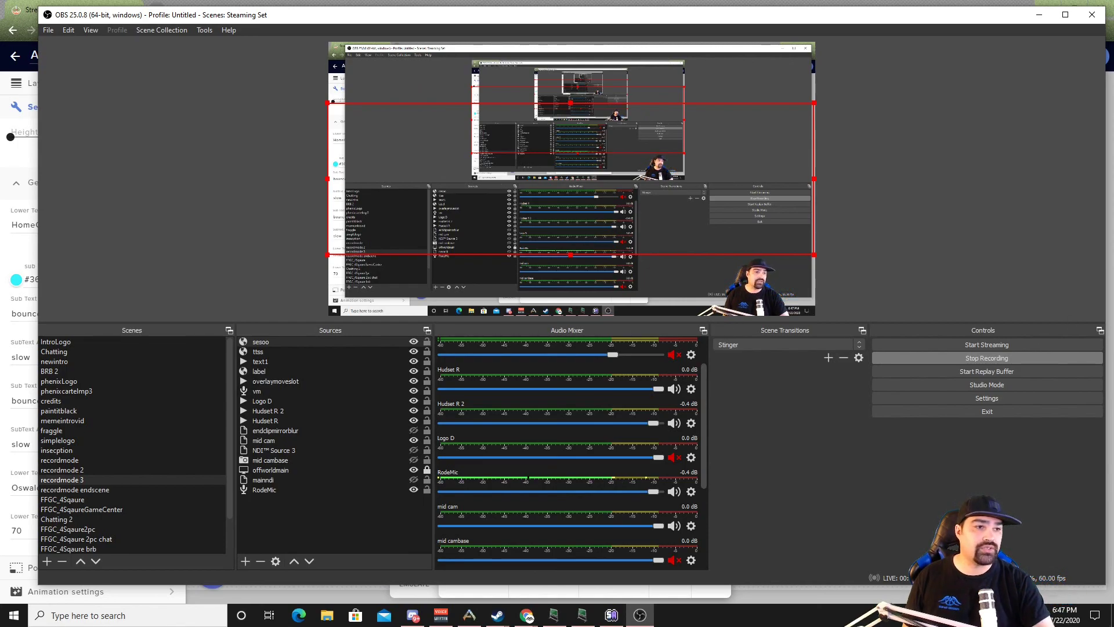
pyautogui.moveTo(1113, 71); pyautogui.dragTo(372, 17)
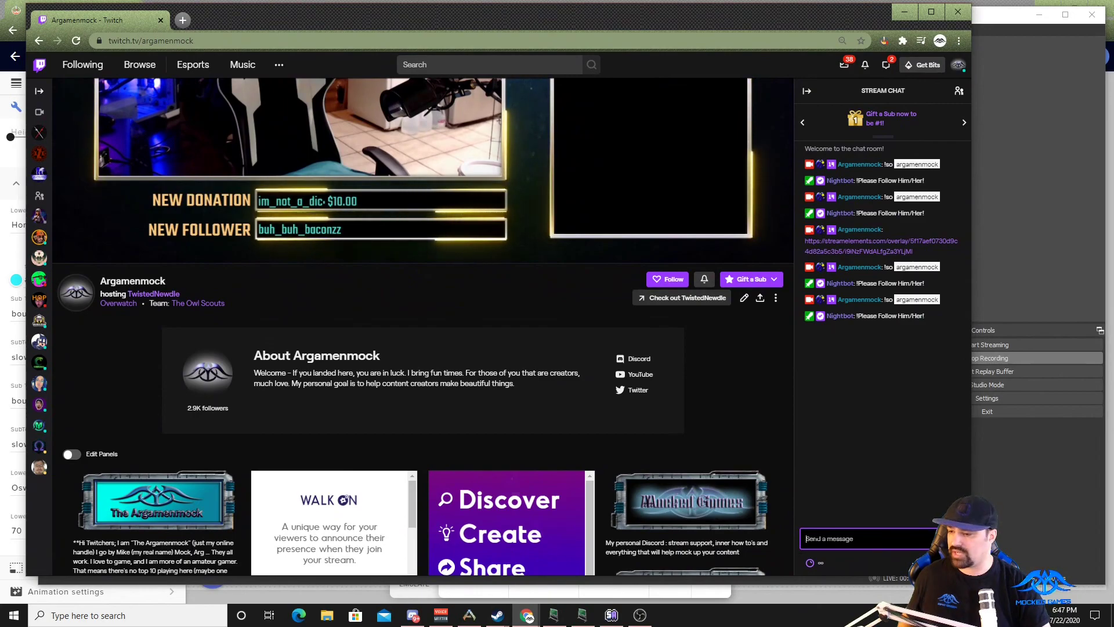
# Send the !so command with the target channel name in Twitch chat to trigger the shoutout.
pyautogui.write('!so')
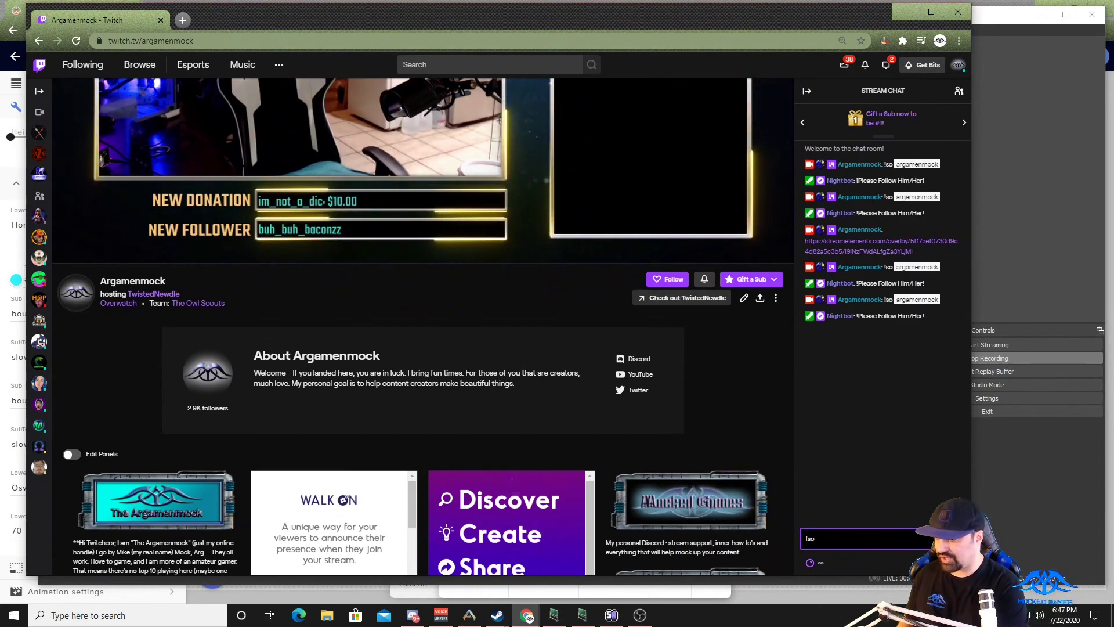
pyautogui.write(' argamenmock')
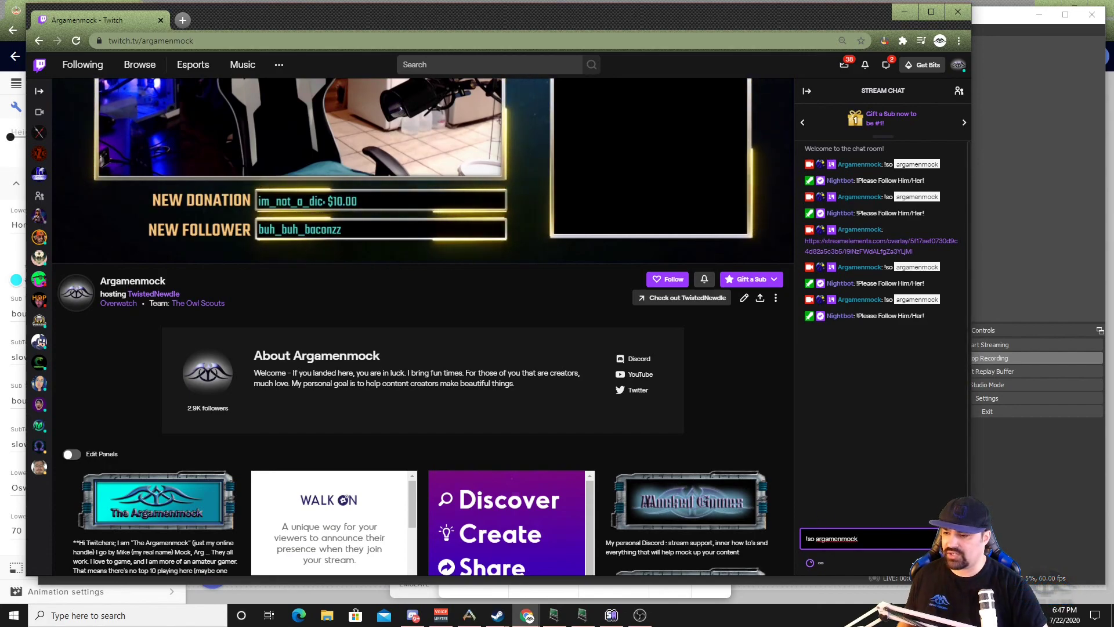
pyautogui.press('Return')
pyautogui.moveTo(510, 20)
pyautogui.mouseDown()
pyautogui.moveTo(549, 128)
pyautogui.moveTo(514, 34)
pyautogui.mouseUp()
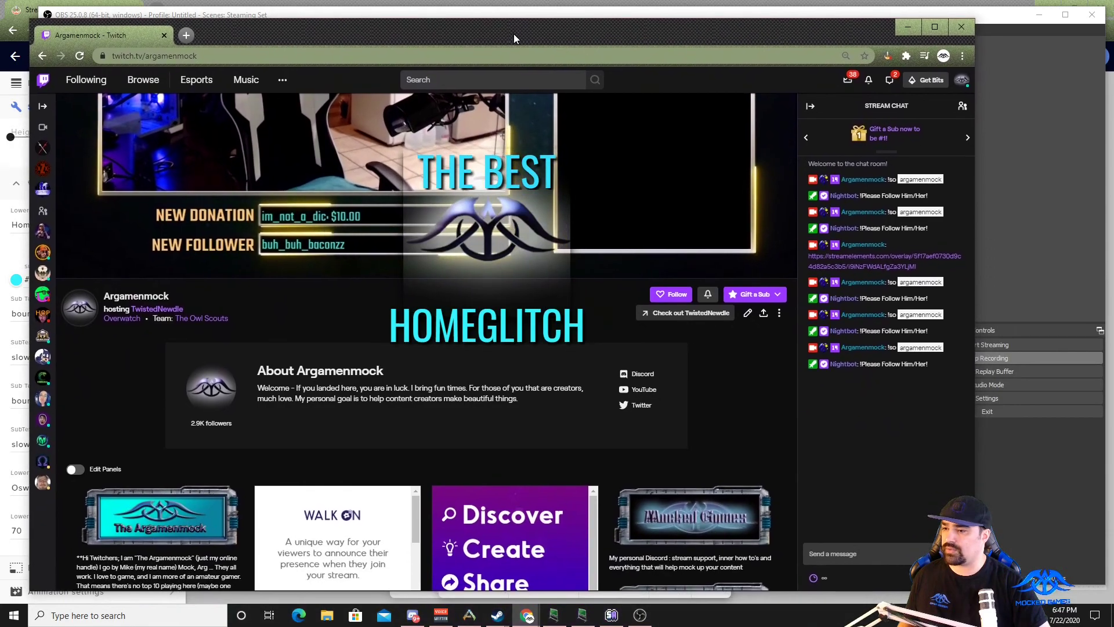